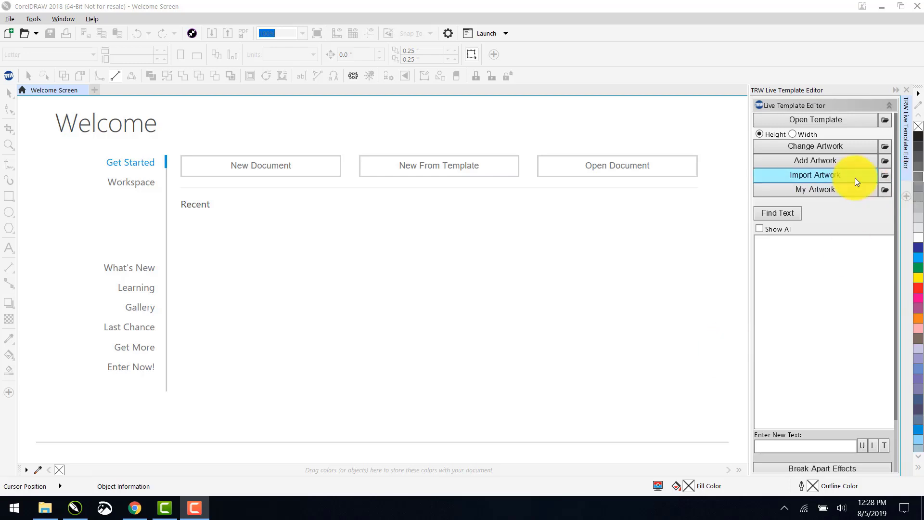
Step: Check the Open Template dialog, find it empty, and close it without choosing a template
{"action": "left_click", "coordinate": [810, 119]}
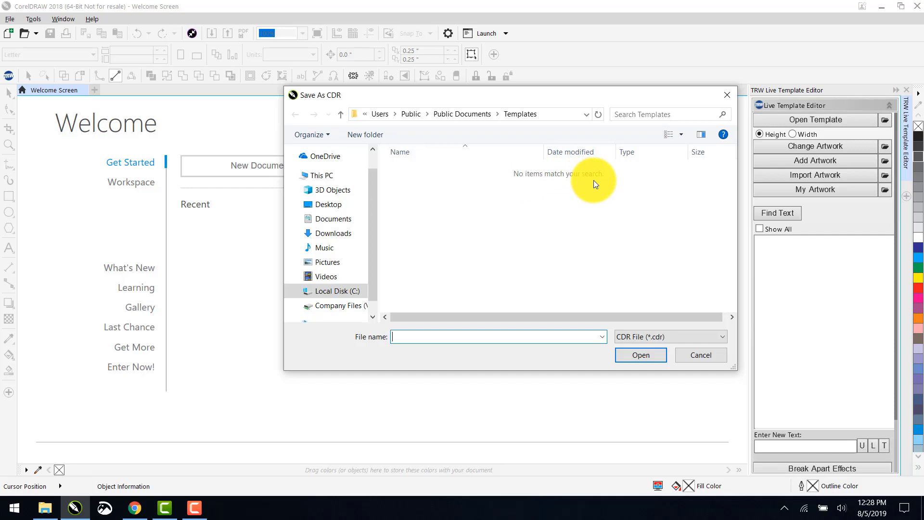
{"action": "left_click", "coordinate": [728, 96]}
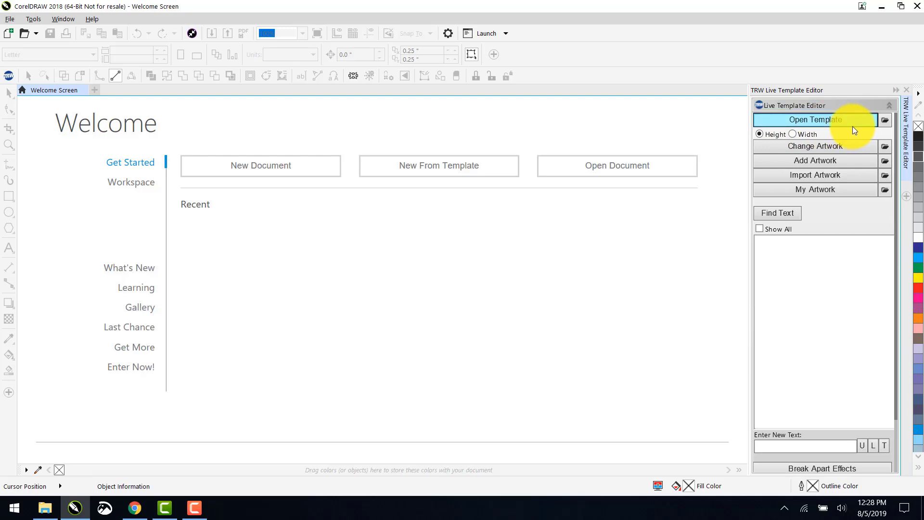
Step: In Browse For Folder, navigate to The Rhinestone World folder under Public Documents Templates
{"action": "left_click", "coordinate": [884, 123]}
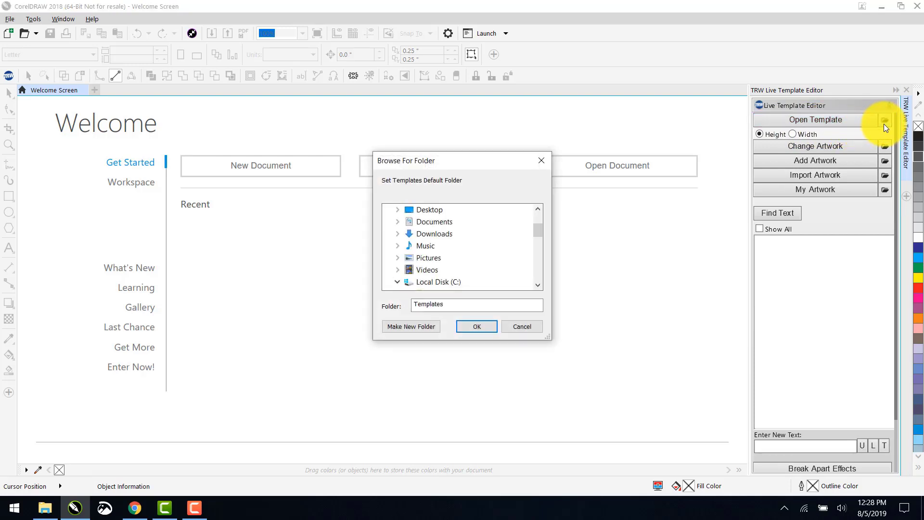
{"action": "scroll", "coordinate": [463, 242], "scroll_direction": "down", "scroll_amount": 1}
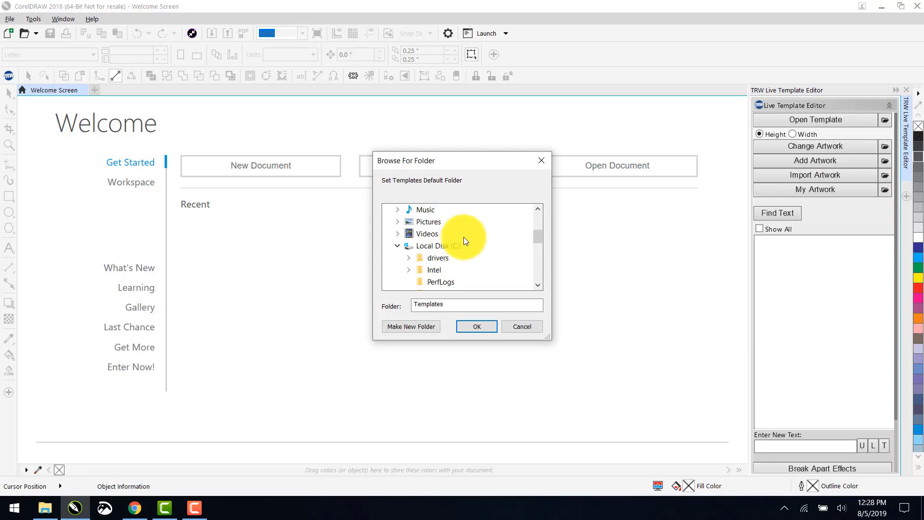
{"action": "scroll", "coordinate": [464, 237], "scroll_direction": "down", "scroll_amount": 2}
{"action": "scroll", "coordinate": [463, 237], "scroll_direction": "down", "scroll_amount": 1}
{"action": "scroll", "coordinate": [464, 236], "scroll_direction": "down", "scroll_amount": 1}
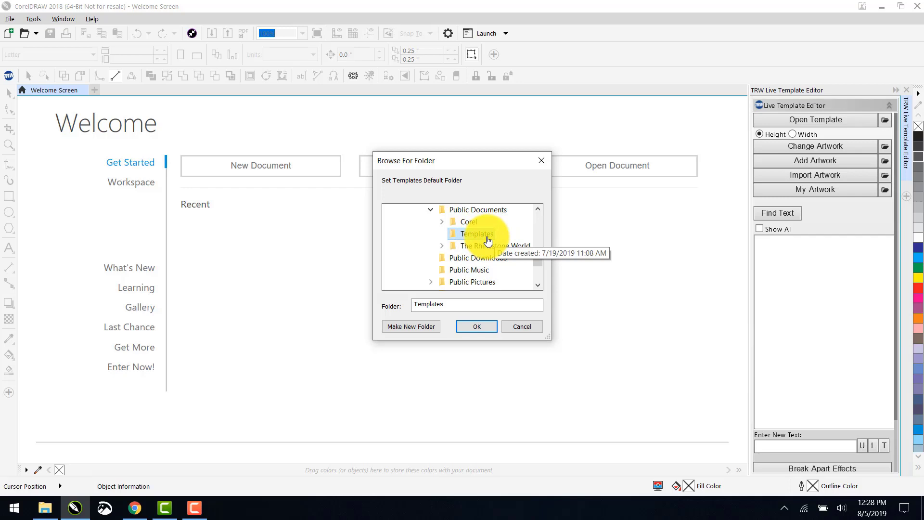
{"action": "double_click", "coordinate": [473, 246]}
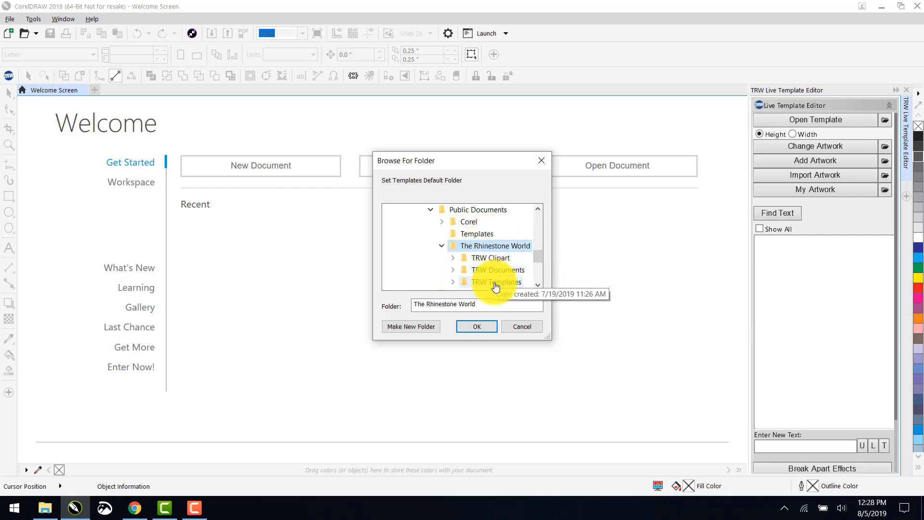
{"action": "double_click", "coordinate": [495, 282]}
{"action": "left_click", "coordinate": [476, 330]}
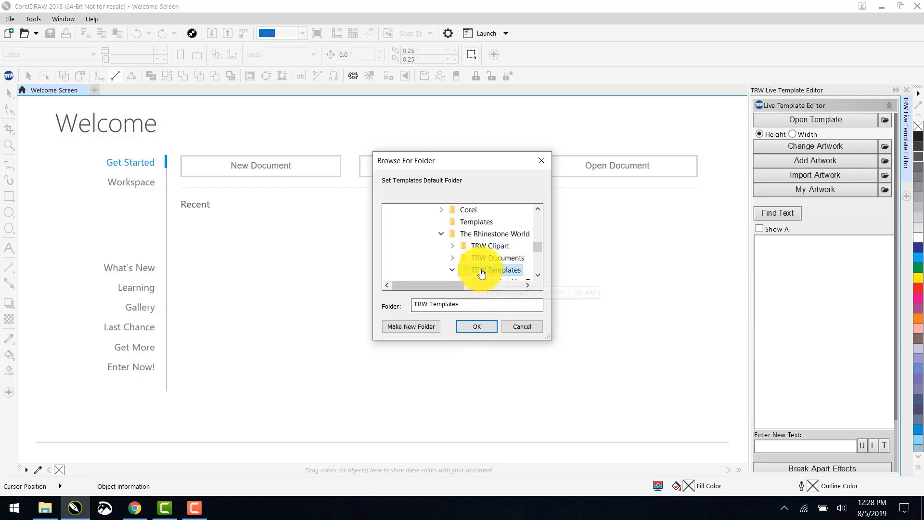
{"action": "scroll", "coordinate": [482, 254], "scroll_direction": "up", "scroll_amount": 1}
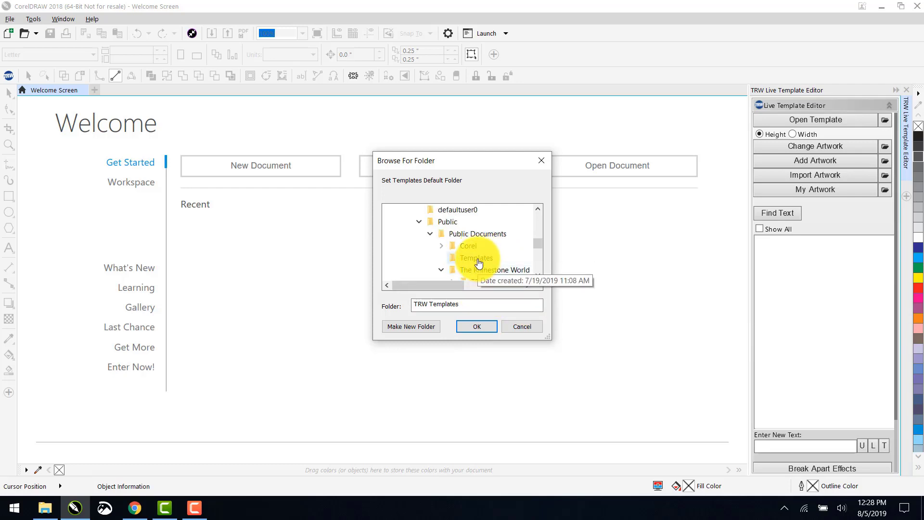
{"action": "left_click", "coordinate": [477, 259]}
{"action": "left_click", "coordinate": [478, 273]}
{"action": "scroll", "coordinate": [479, 273], "scroll_direction": "down", "scroll_amount": 1}
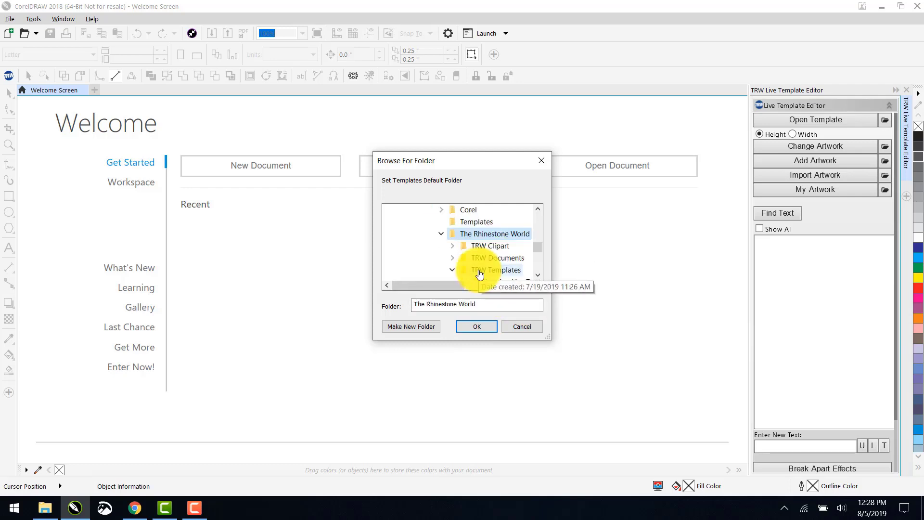
{"action": "scroll", "coordinate": [484, 252], "scroll_direction": "down", "scroll_amount": 1}
Step: Confirm TRW Templates as the default folder and open the Vacation template pack folder
{"action": "left_click", "coordinate": [495, 234]}
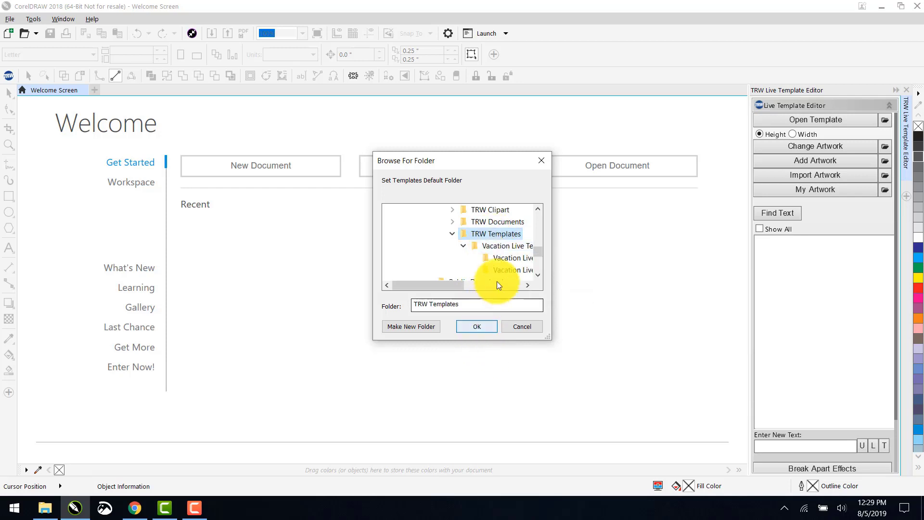
{"action": "left_click", "coordinate": [474, 329]}
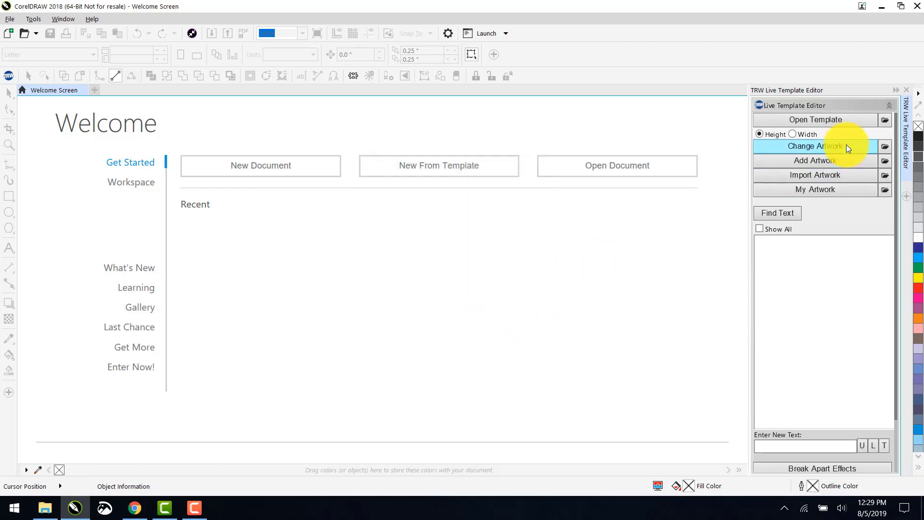
{"action": "left_click", "coordinate": [830, 121]}
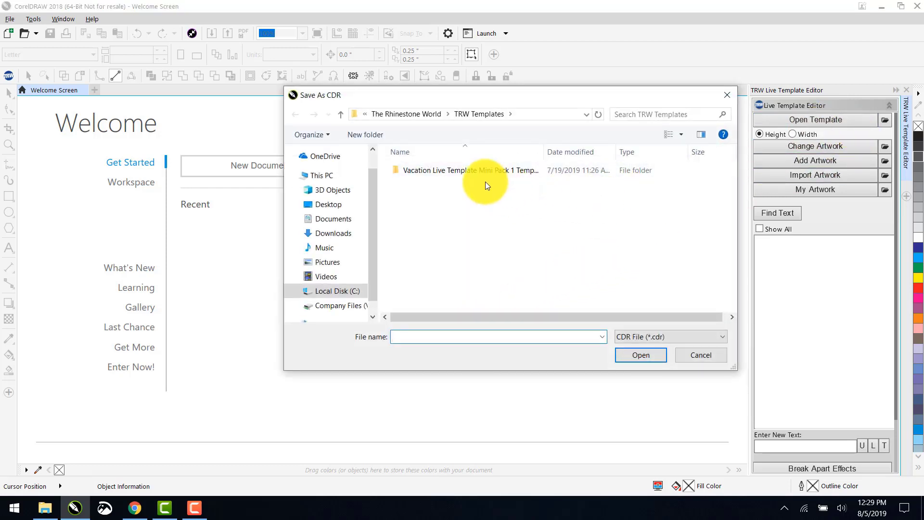
{"action": "double_click", "coordinate": [464, 173]}
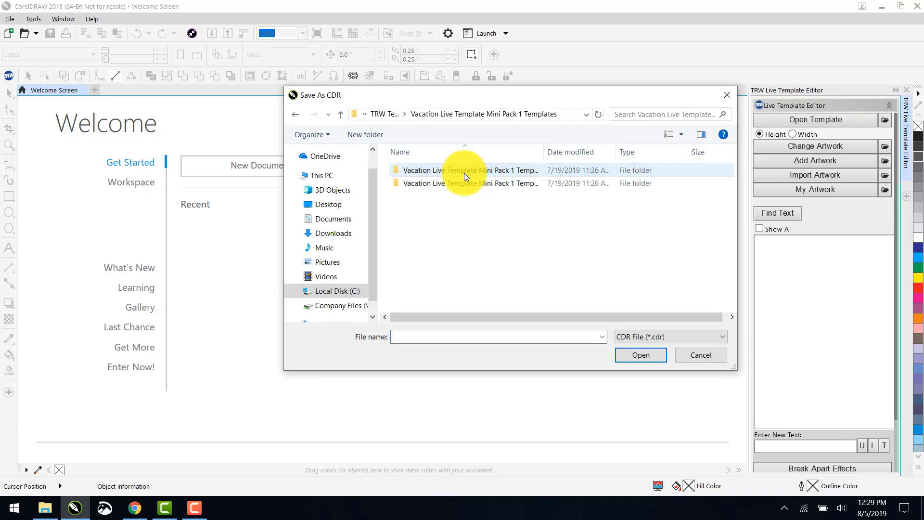